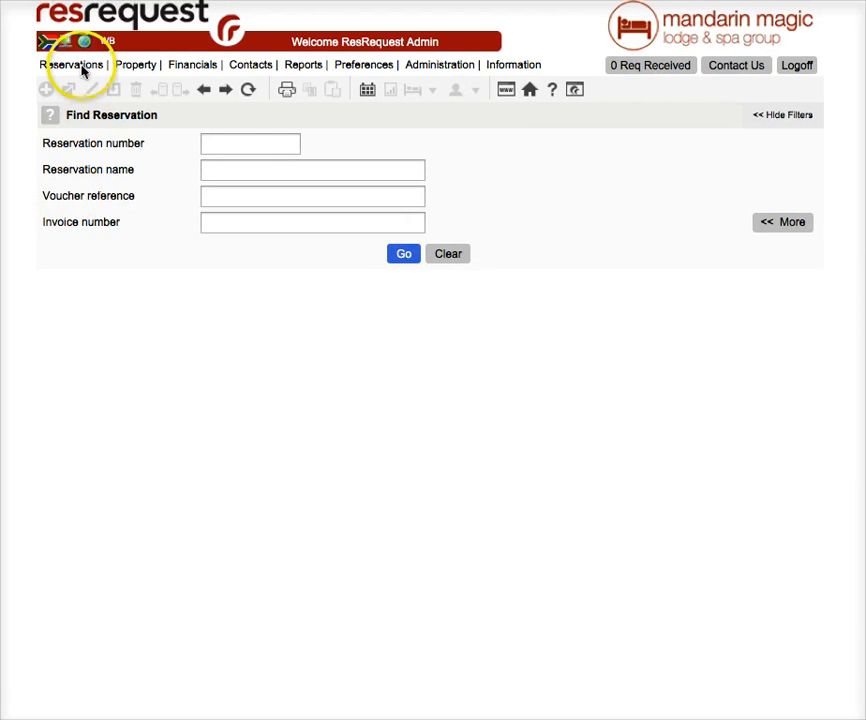
- Open the Standard Reports page for reservations
{"action": "left_click", "coordinate": [82, 68]}
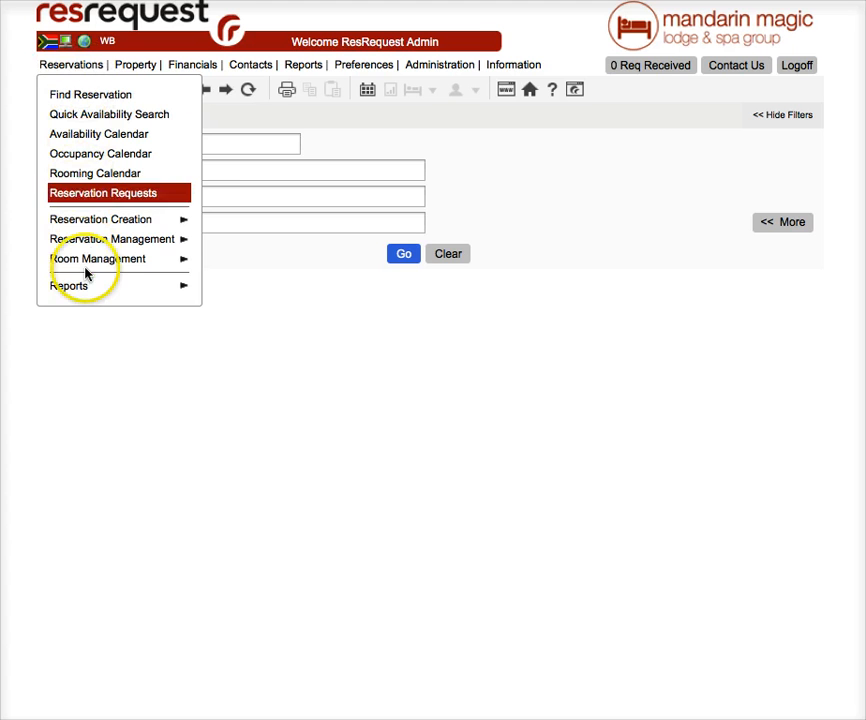
{"action": "mouse_move", "coordinate": [85, 290]}
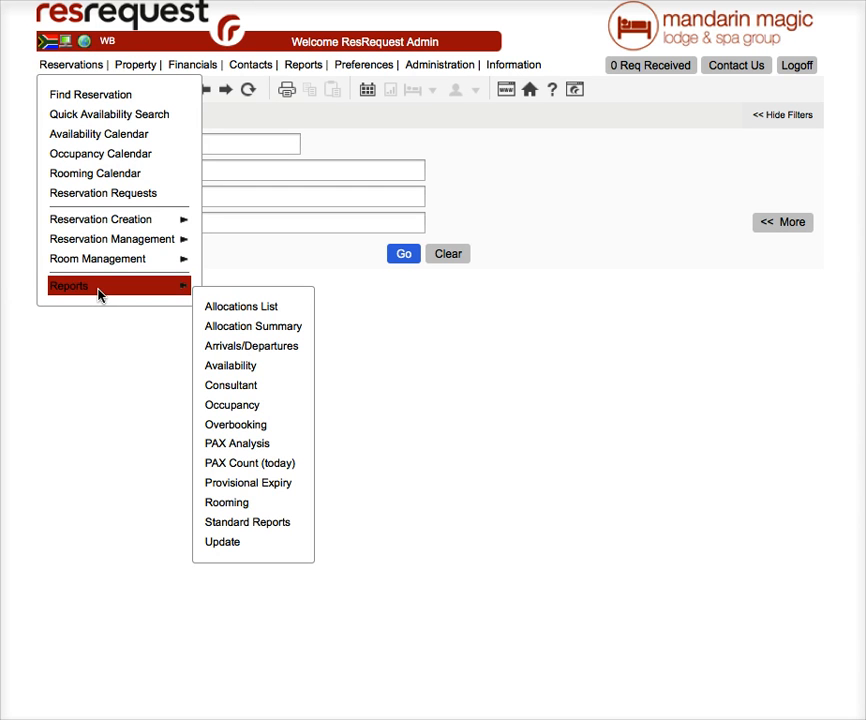
{"action": "left_click", "coordinate": [272, 523]}
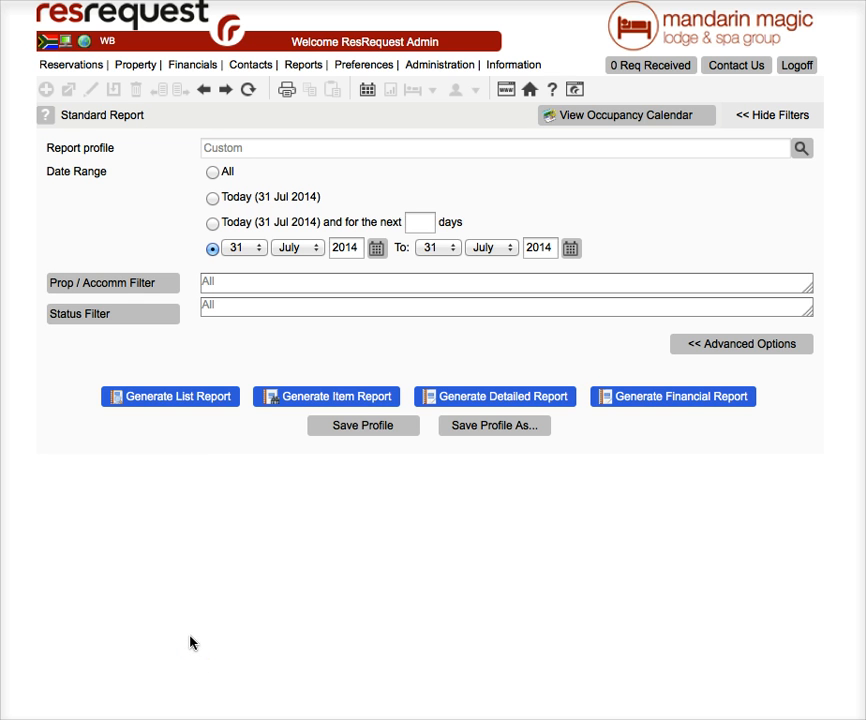
- Set the standard report's date range to All
{"action": "left_click", "coordinate": [174, 648]}
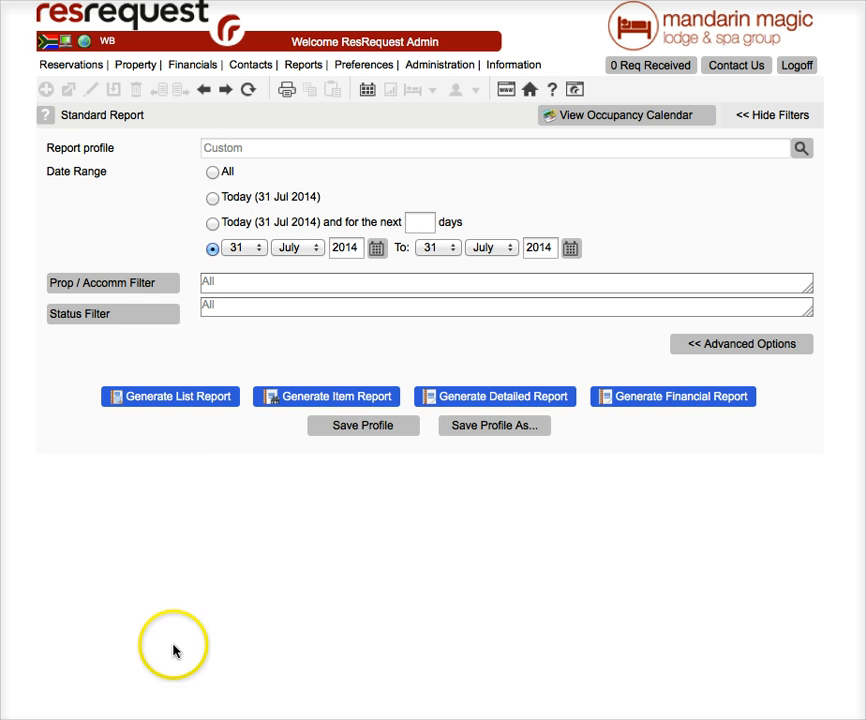
{"action": "left_click", "coordinate": [158, 242]}
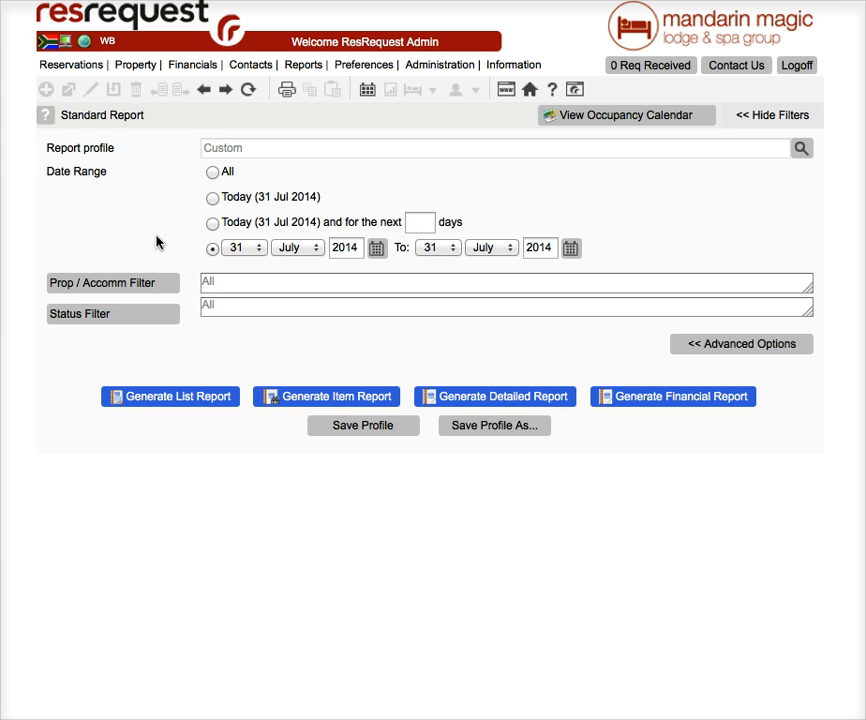
{"action": "left_click", "coordinate": [87, 175]}
{"action": "left_click", "coordinate": [211, 174]}
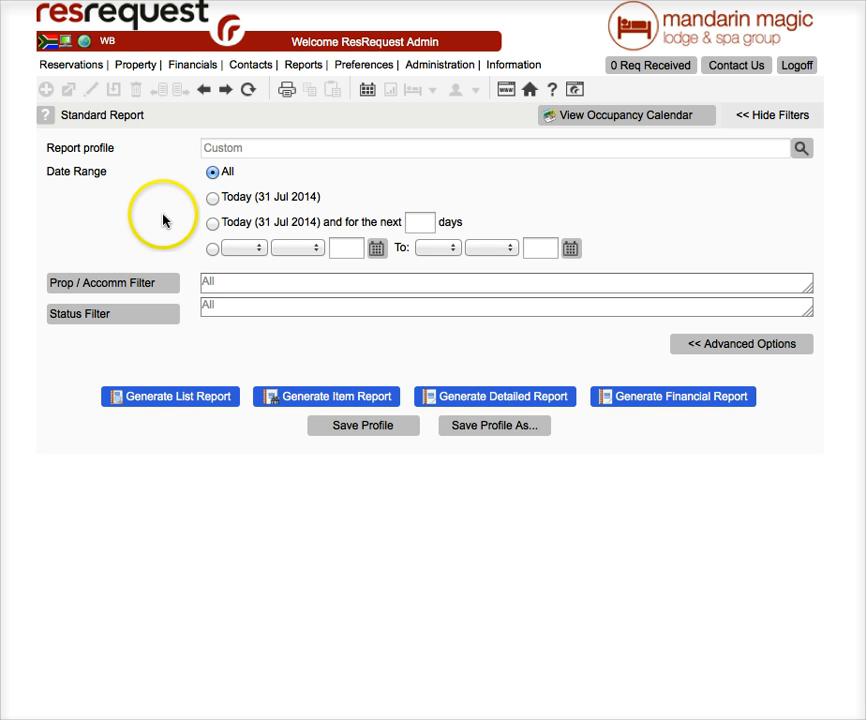
- Limit the property and accommodation filter to Luxury Tents at Beach Lodge and Sea View and Garden View at Island Lake
{"action": "left_click", "coordinate": [119, 288]}
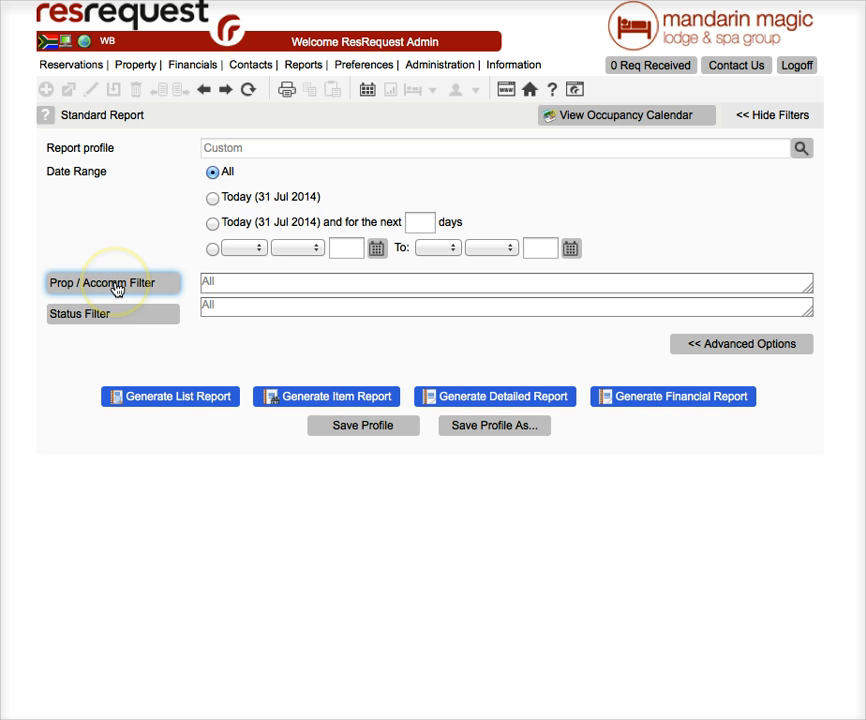
{"action": "left_click", "coordinate": [117, 287]}
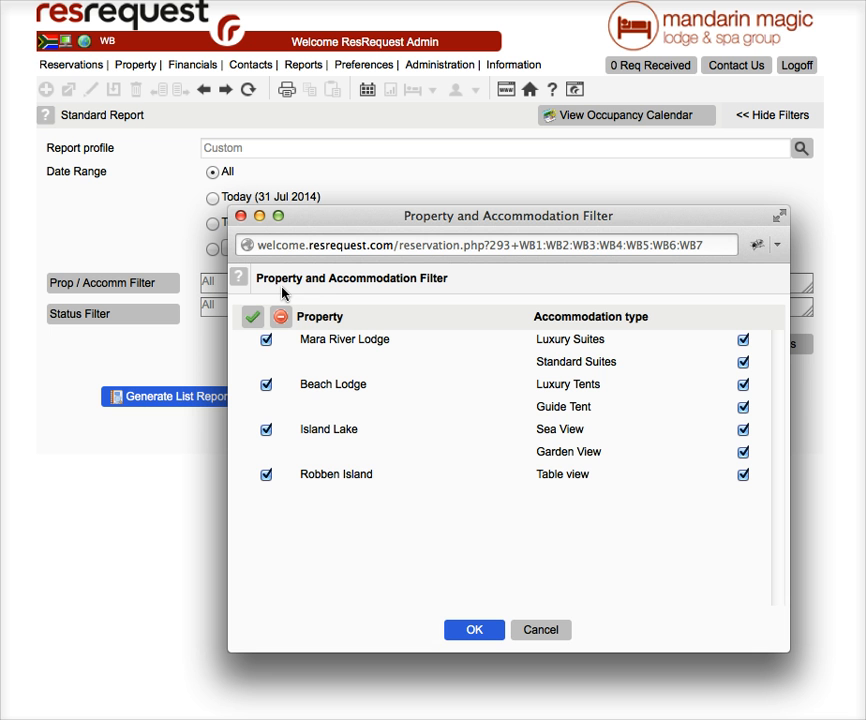
{"action": "left_click", "coordinate": [282, 317]}
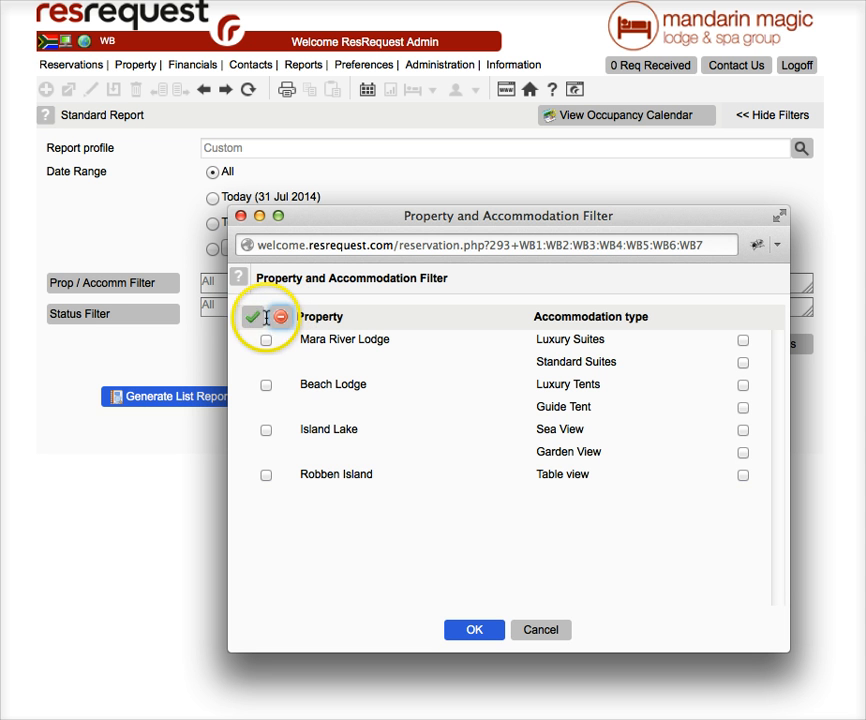
{"action": "left_click", "coordinate": [253, 319]}
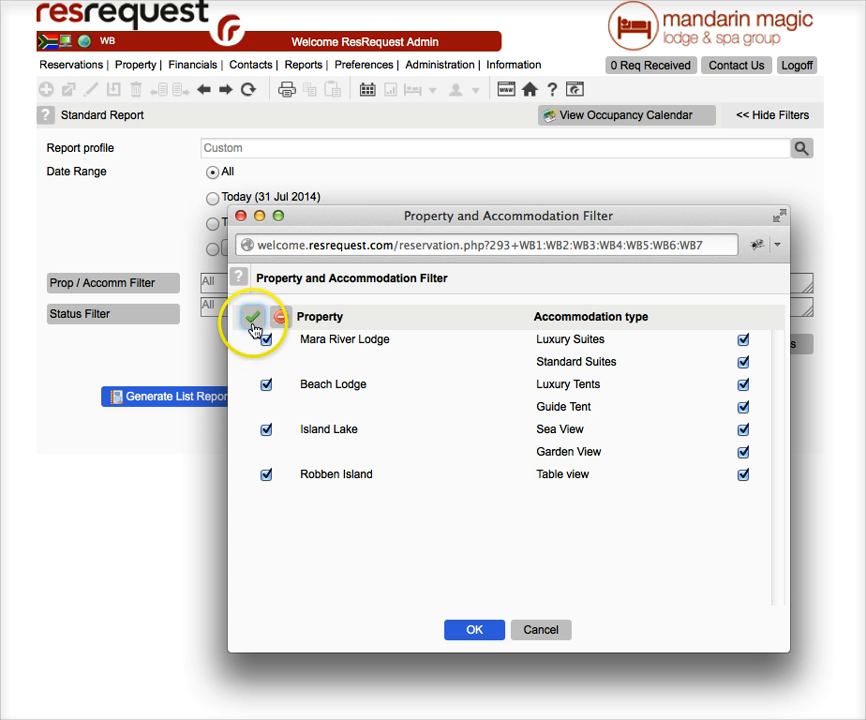
{"action": "left_click", "coordinate": [267, 342]}
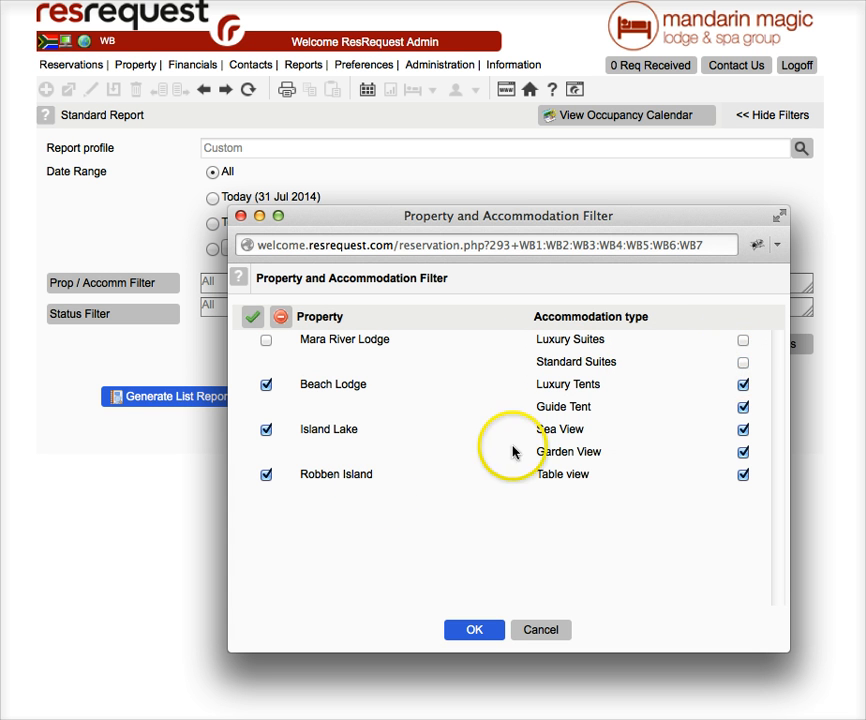
{"action": "left_click", "coordinate": [265, 477]}
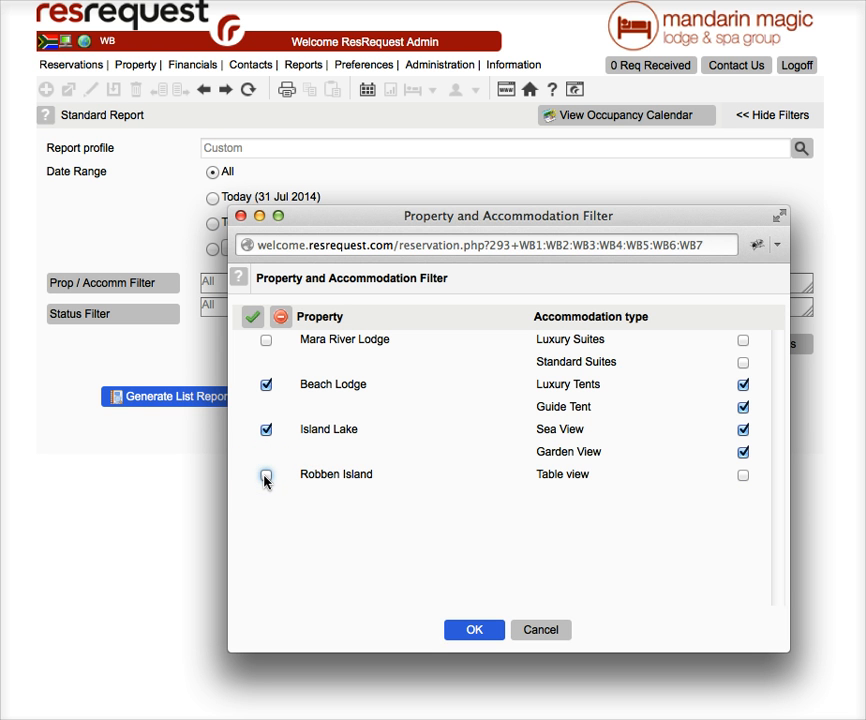
{"action": "left_click", "coordinate": [744, 407]}
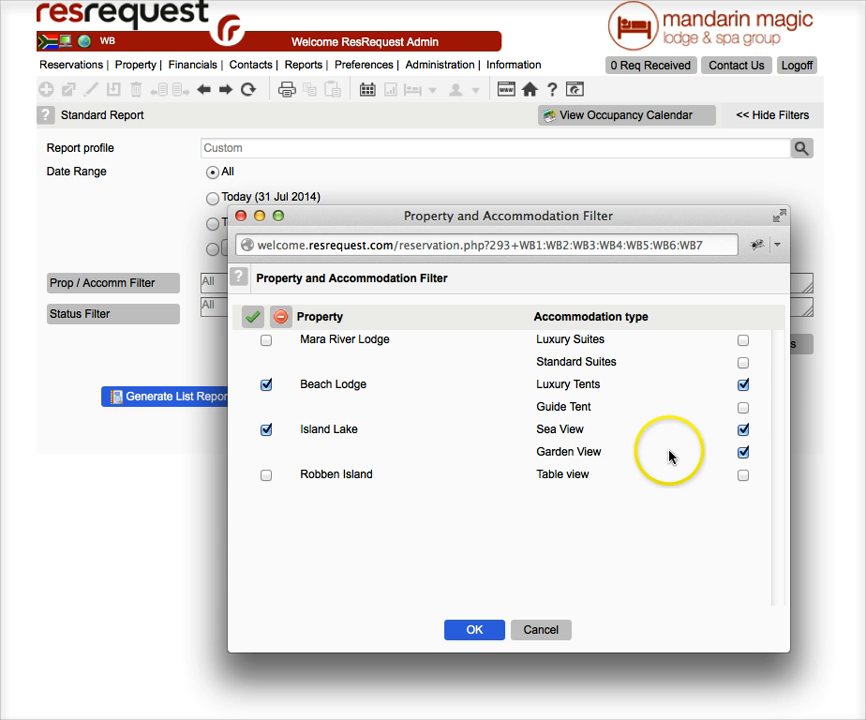
{"action": "left_click", "coordinate": [474, 632]}
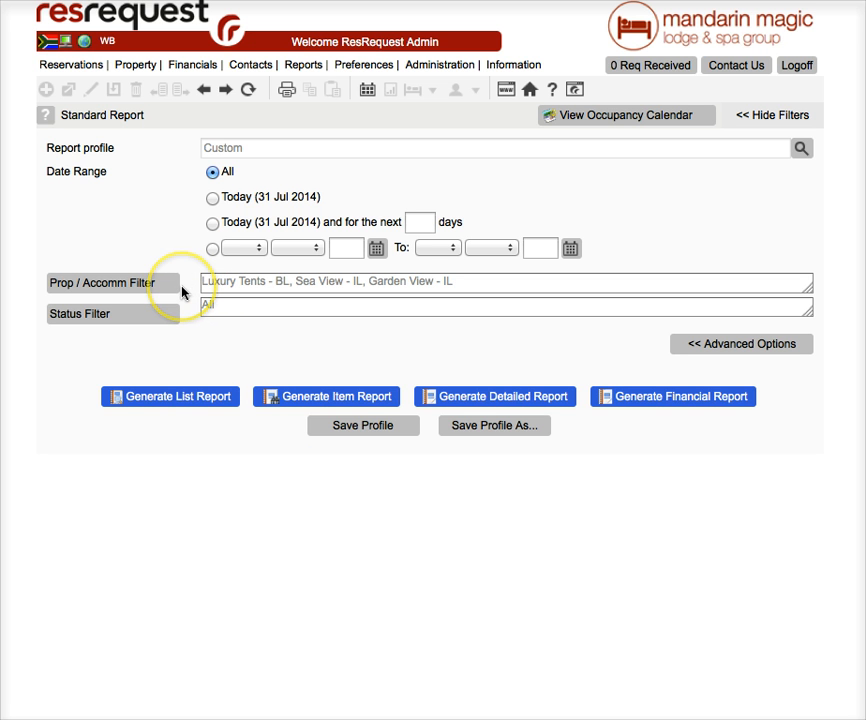
{"action": "left_click_drag", "start_coordinate": [202, 287], "coordinate": [180, 282]}
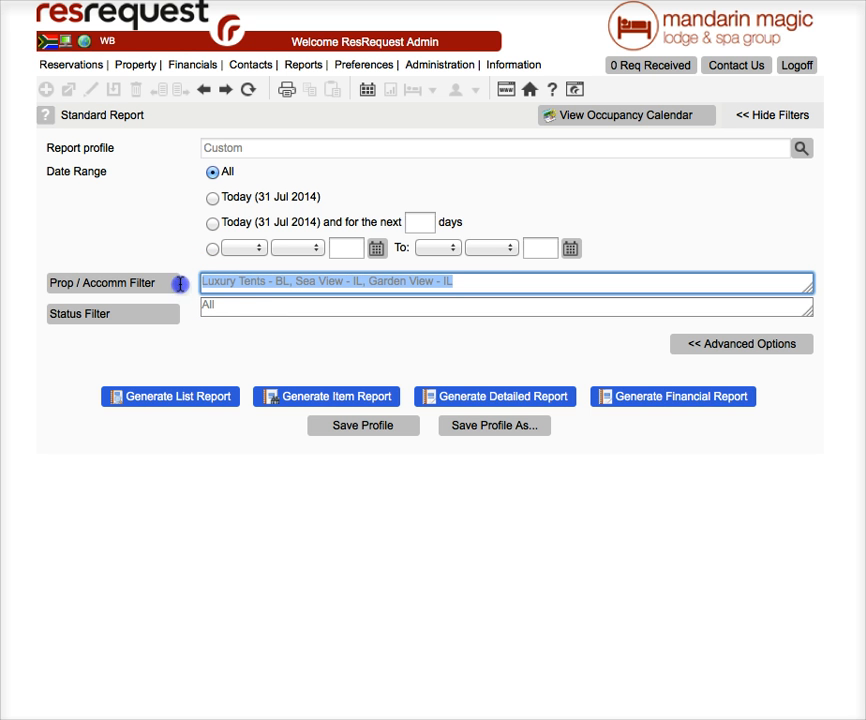
{"action": "left_click", "coordinate": [221, 333]}
- Expand the advanced options of the standard report
{"action": "left_click", "coordinate": [749, 350]}
{"action": "left_click", "coordinate": [747, 349]}
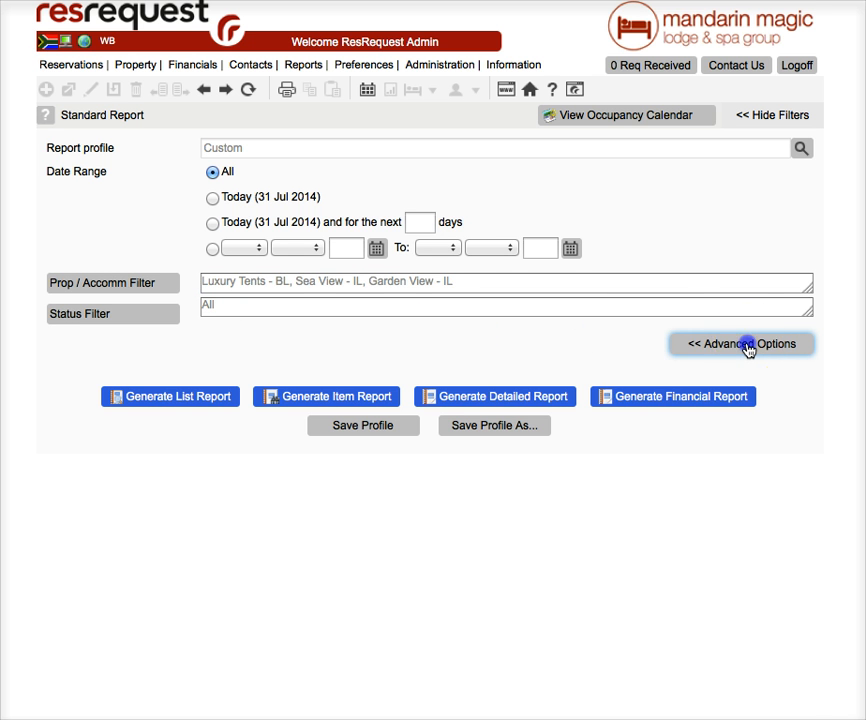
{"action": "scroll", "coordinate": [740, 346], "scroll_direction": "down", "scroll_amount": 3}
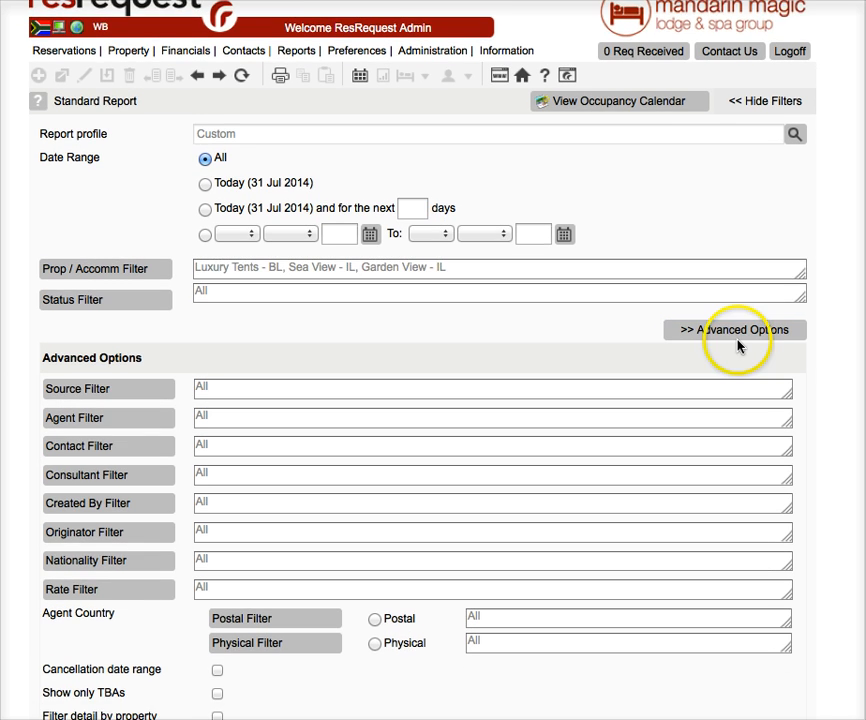
{"action": "scroll", "coordinate": [735, 340], "scroll_direction": "down", "scroll_amount": 5}
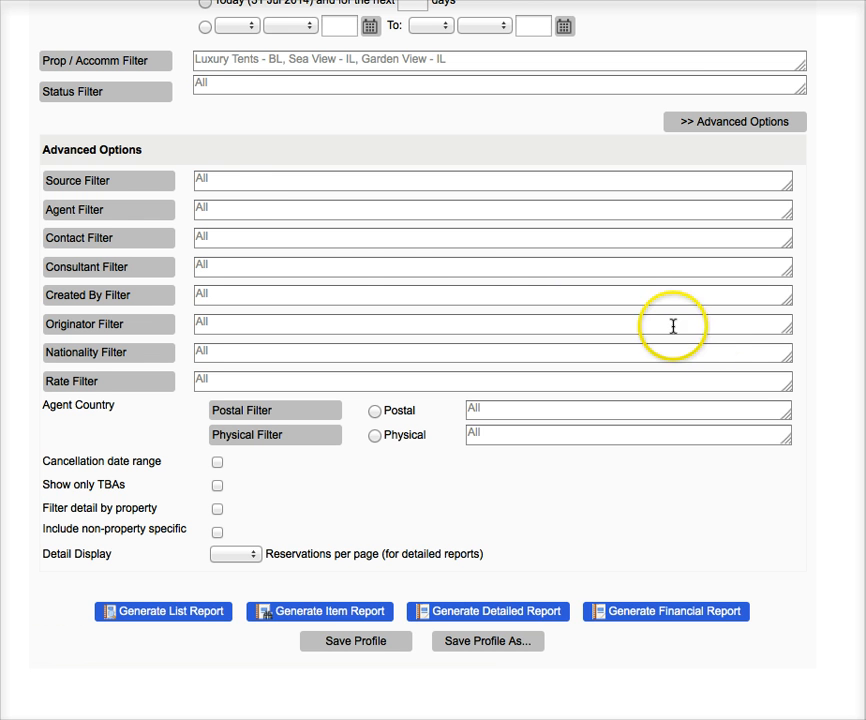
- Search the agent filter for b* and apply Beach Breaks and Boutique Travellers as the agents
{"action": "left_click", "coordinate": [146, 220]}
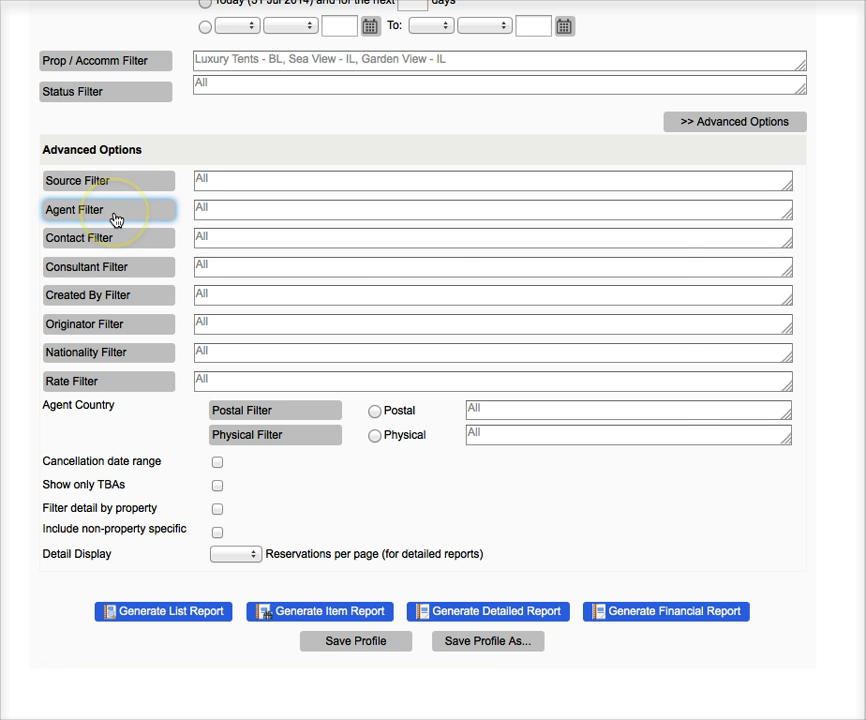
{"action": "left_click", "coordinate": [115, 214]}
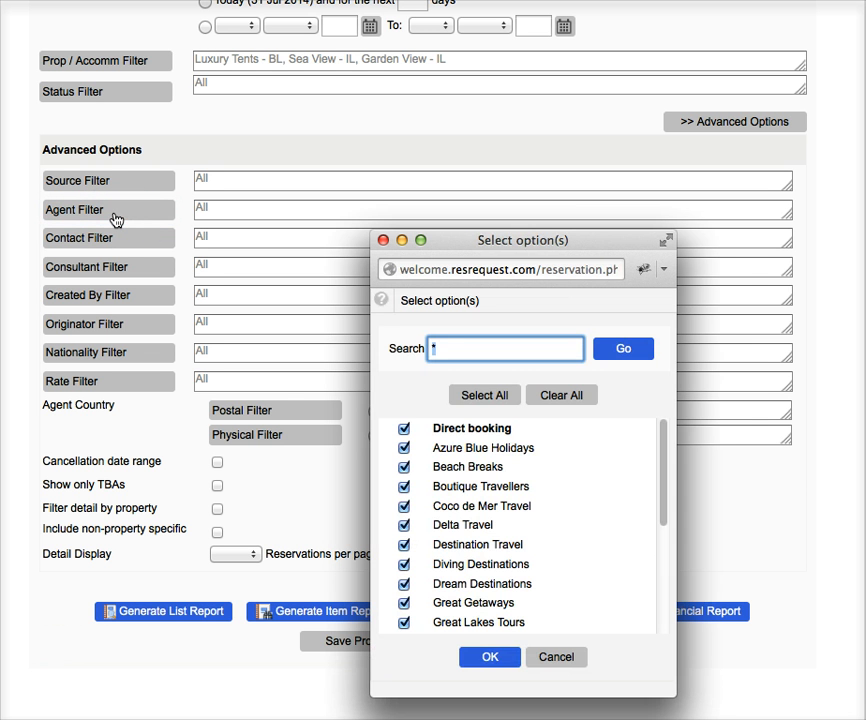
{"action": "left_click_drag", "start_coordinate": [610, 240], "coordinate": [518, 147]}
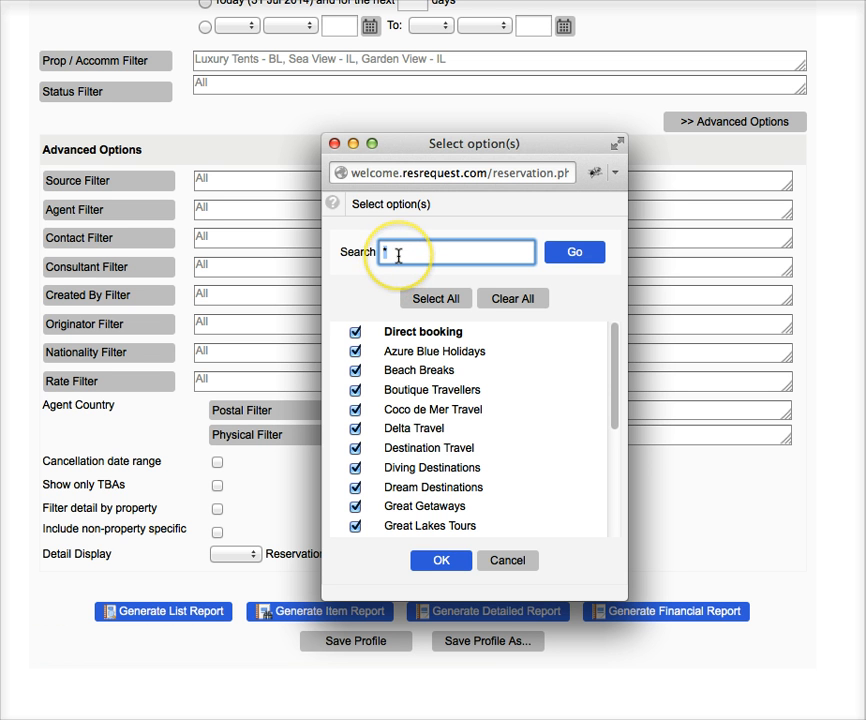
{"action": "left_click", "coordinate": [398, 256]}
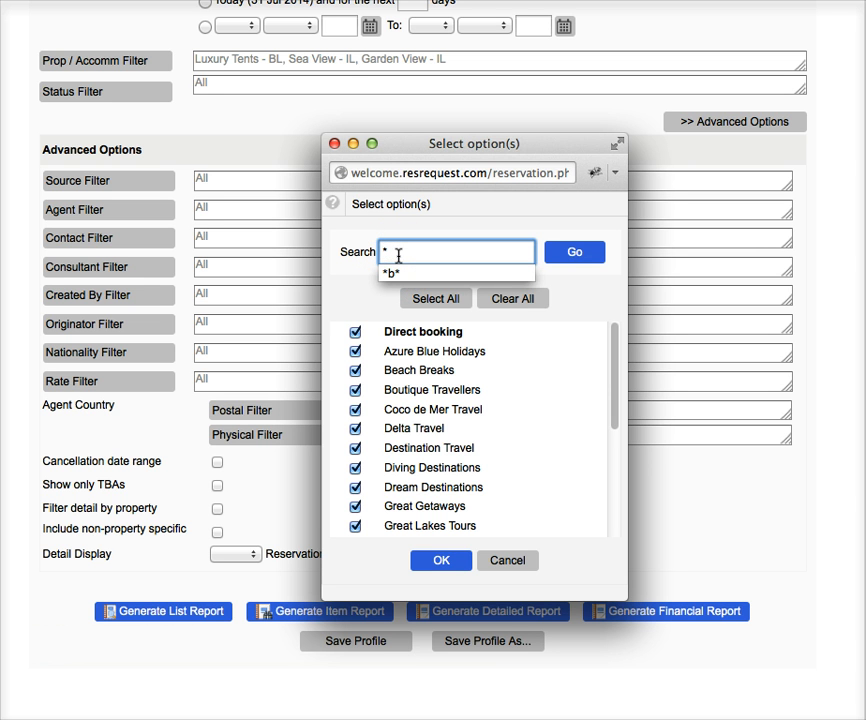
{"action": "key", "text": "BackSpace"}
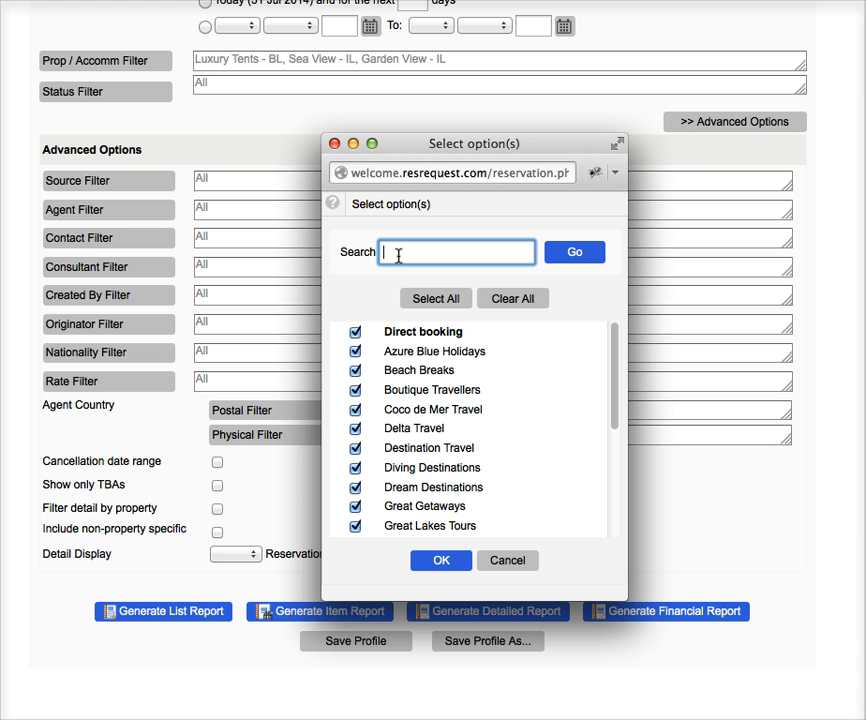
{"action": "type", "text": "b"}
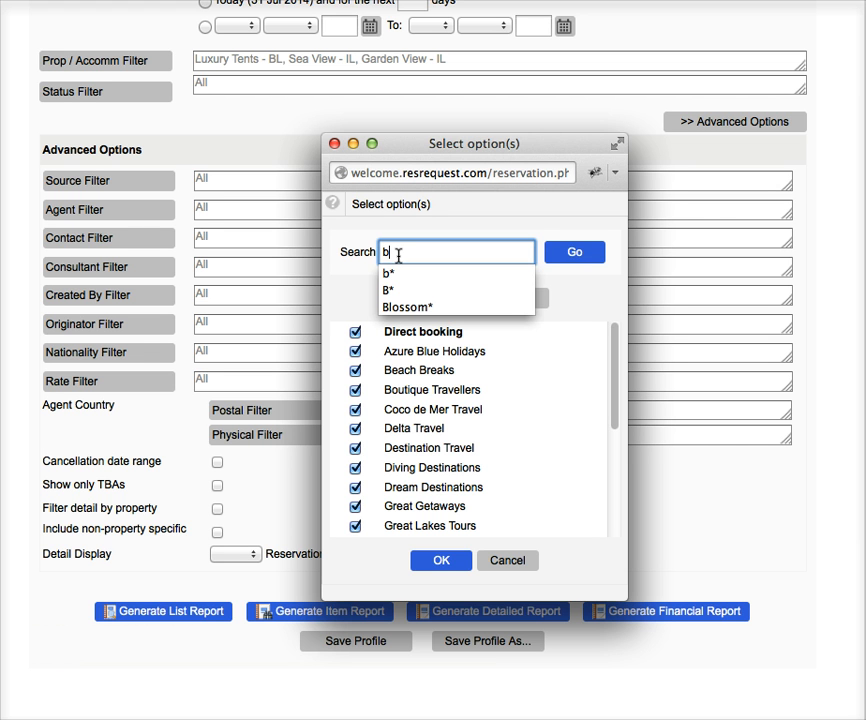
{"action": "type", "text": "*"}
{"action": "left_click", "coordinate": [570, 255]}
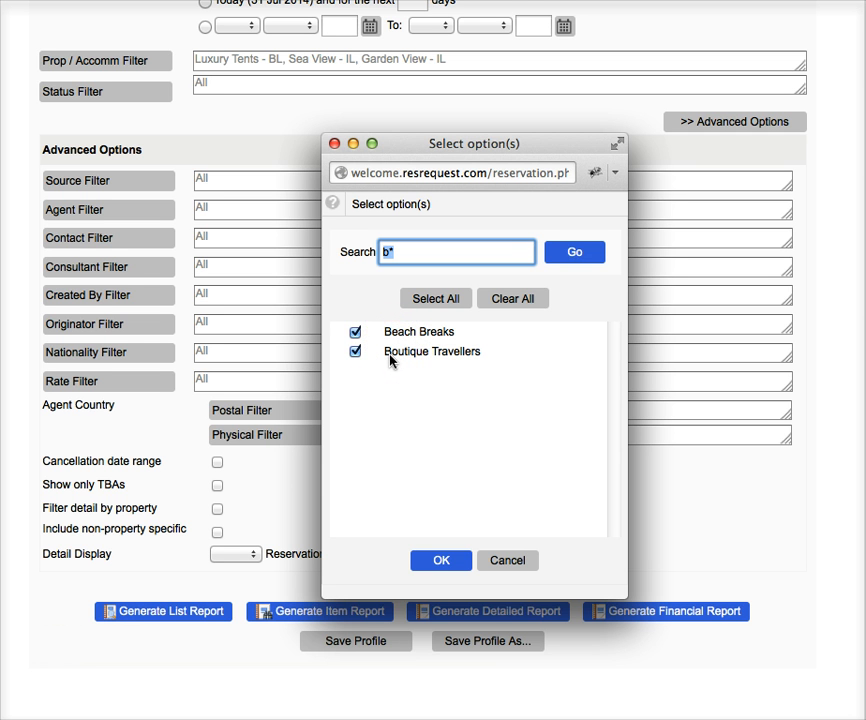
{"action": "left_click", "coordinate": [441, 563]}
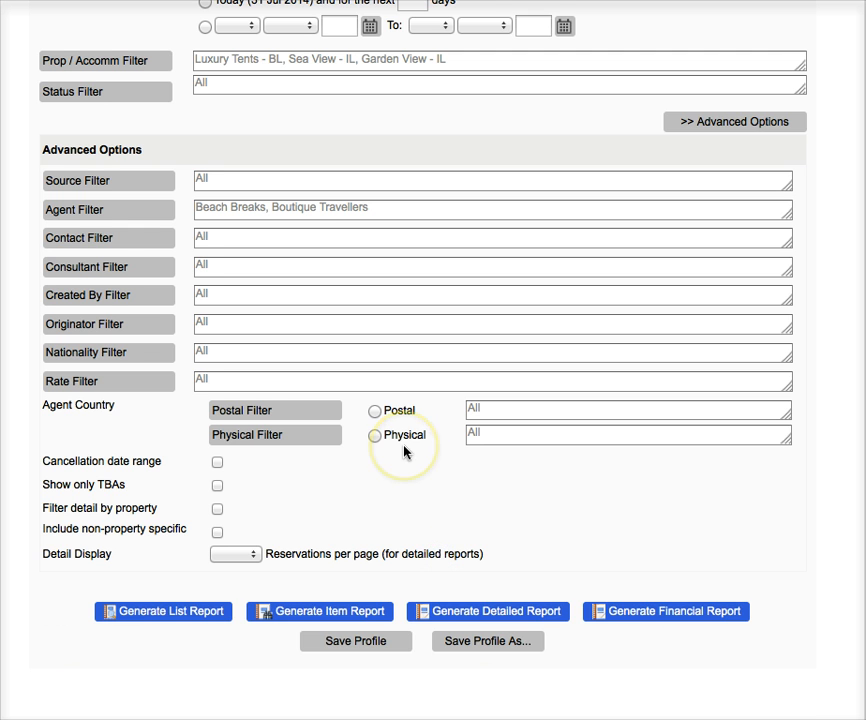
- Keep the date range at All and generate the list report with the chosen accommodation and agent filters
{"action": "scroll", "coordinate": [405, 451], "scroll_direction": "up", "scroll_amount": 3}
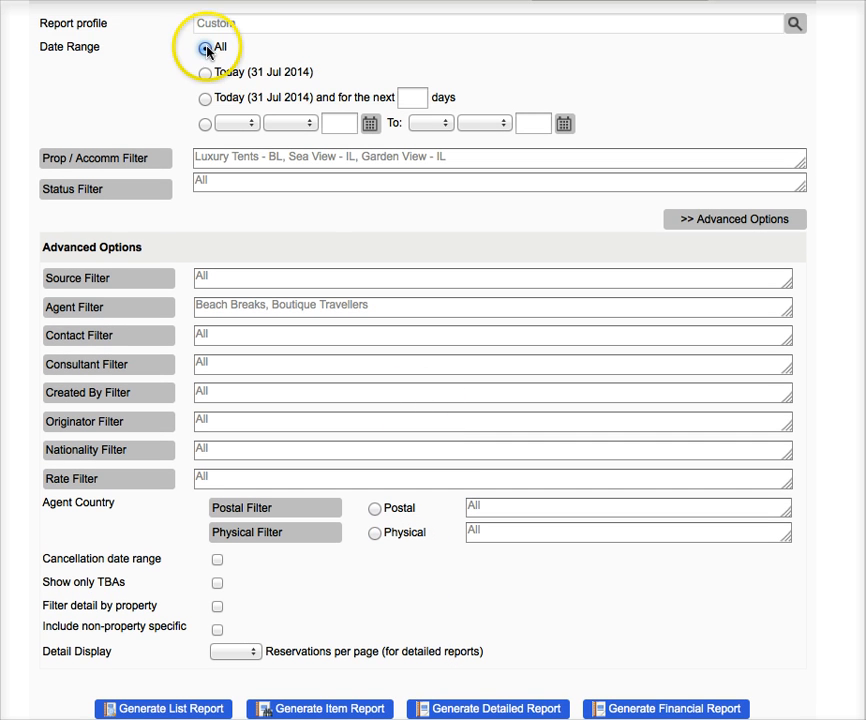
{"action": "left_click", "coordinate": [205, 48]}
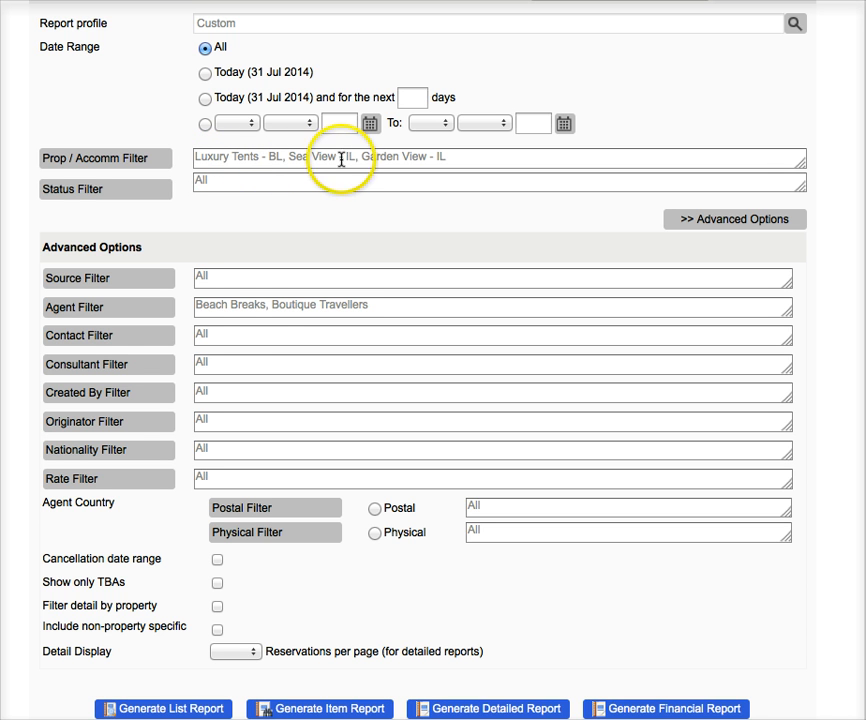
{"action": "left_click", "coordinate": [117, 318]}
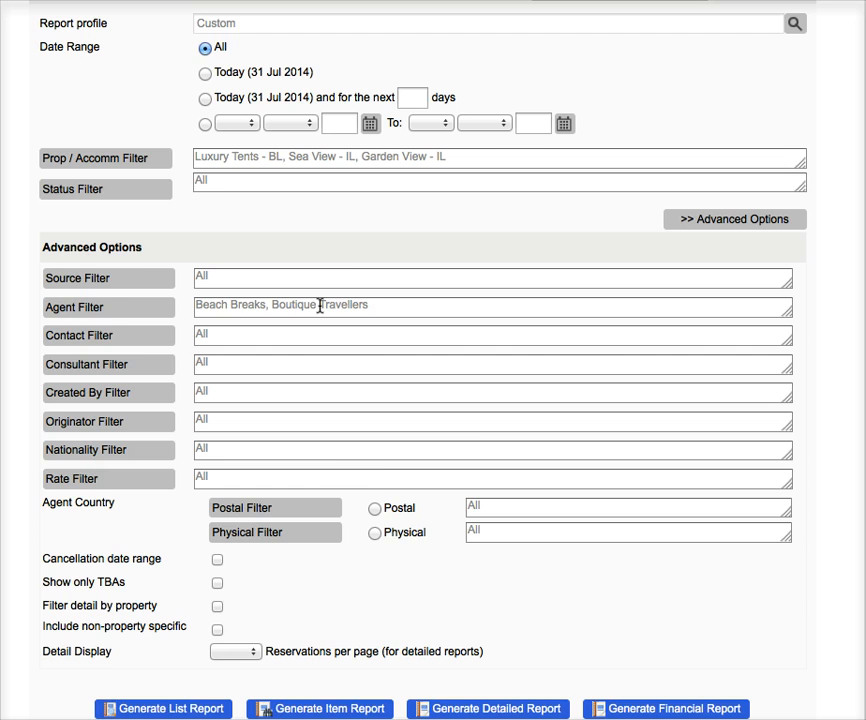
{"action": "scroll", "coordinate": [320, 305], "scroll_direction": "down", "scroll_amount": 3}
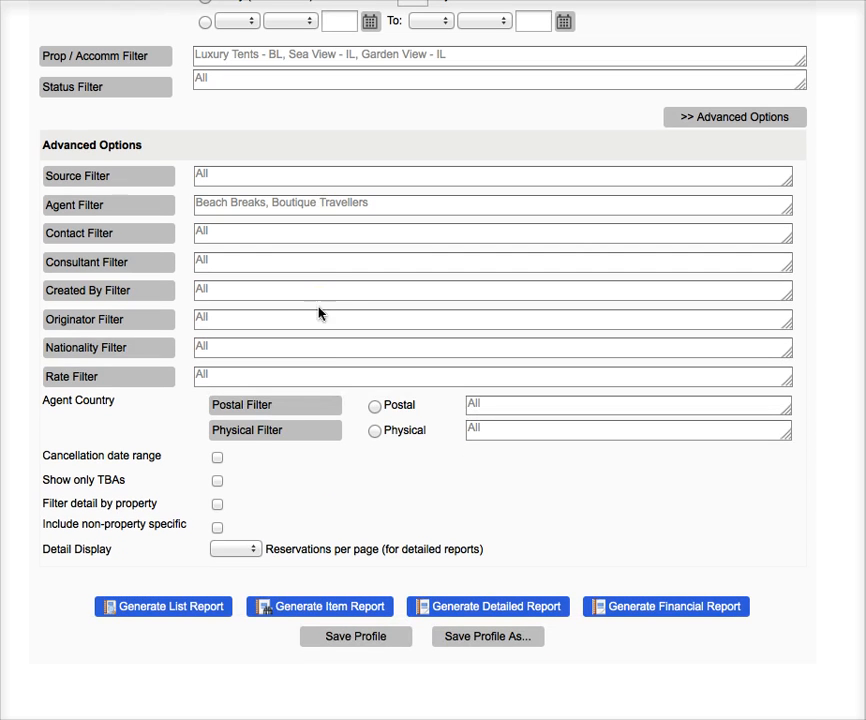
{"action": "left_click", "coordinate": [171, 614]}
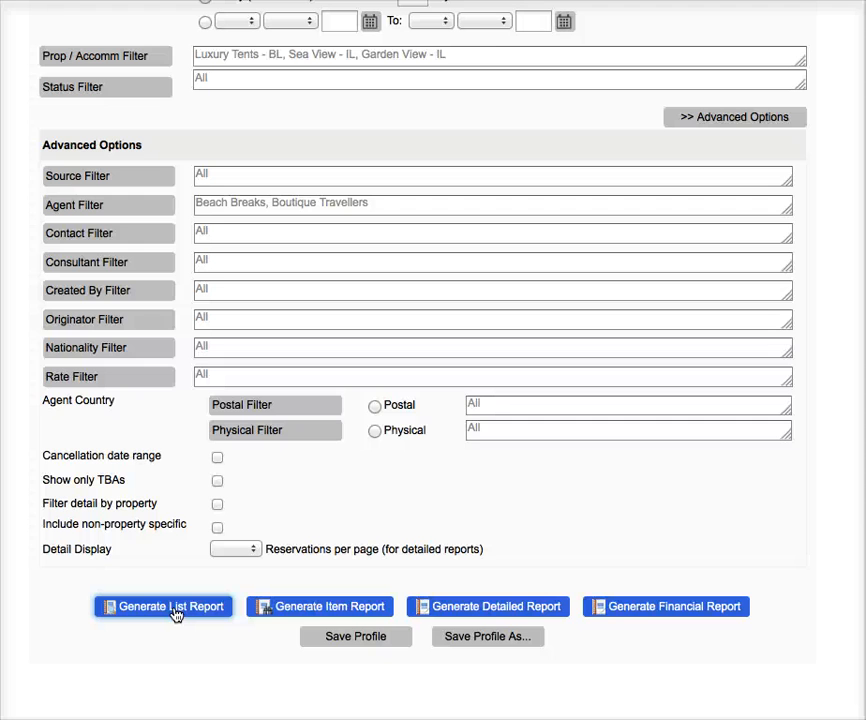
{"action": "left_click", "coordinate": [175, 613]}
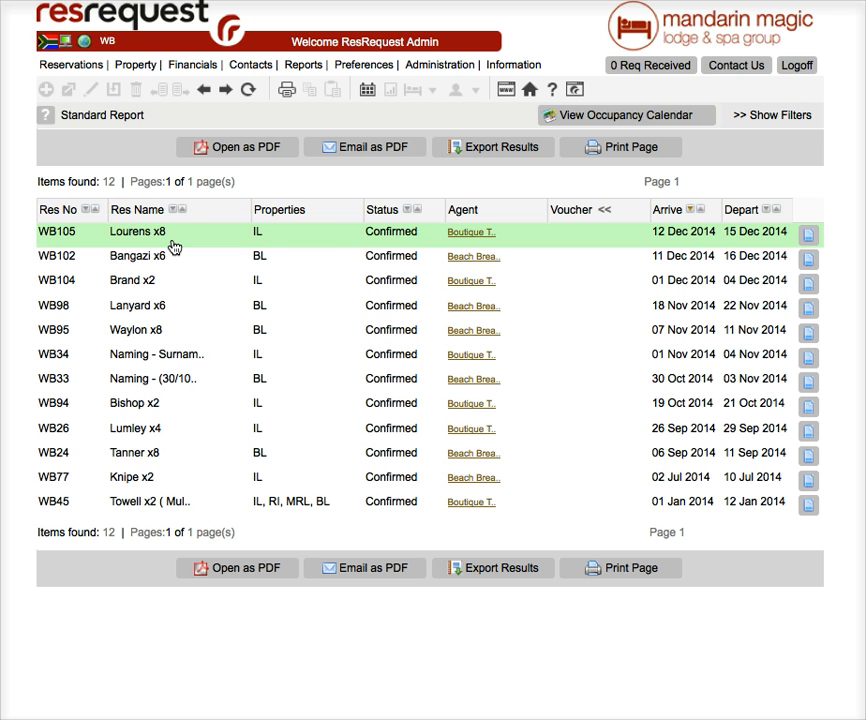
- Show the report filters and hide them again, and open the list report as a PDF
{"action": "left_click", "coordinate": [771, 117]}
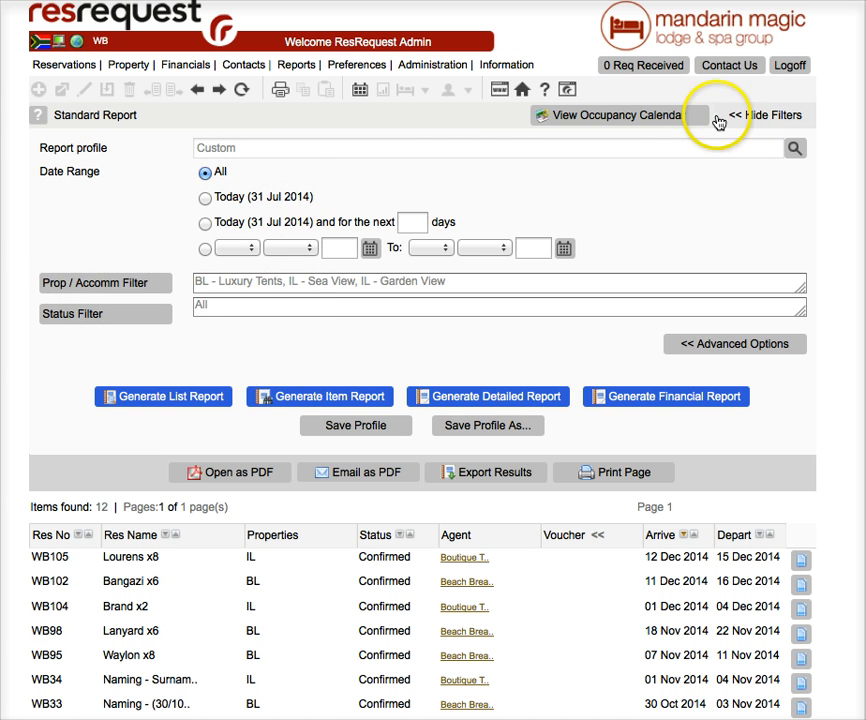
{"action": "left_click", "coordinate": [760, 117]}
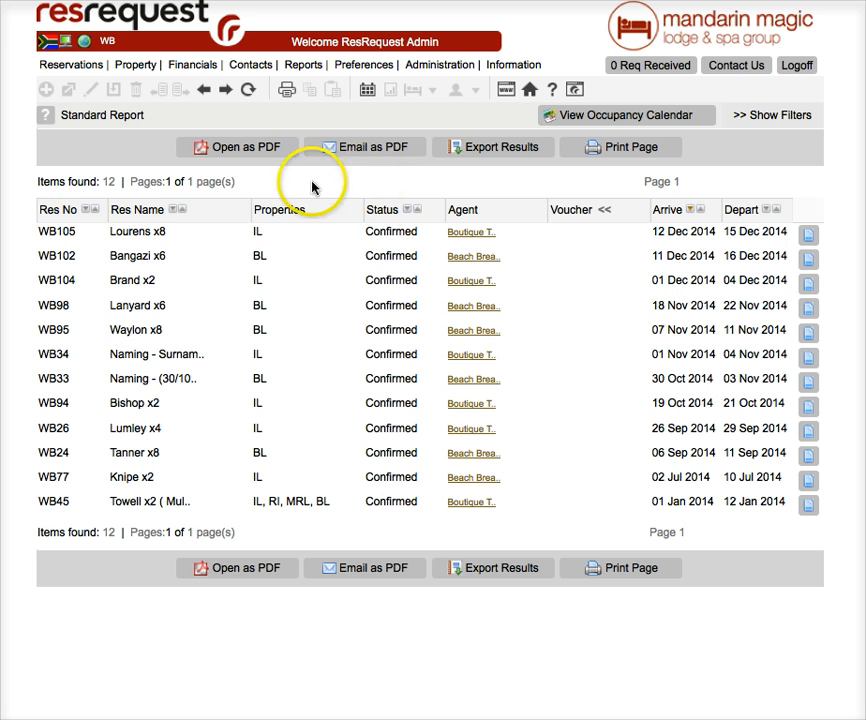
{"action": "left_click", "coordinate": [252, 150]}
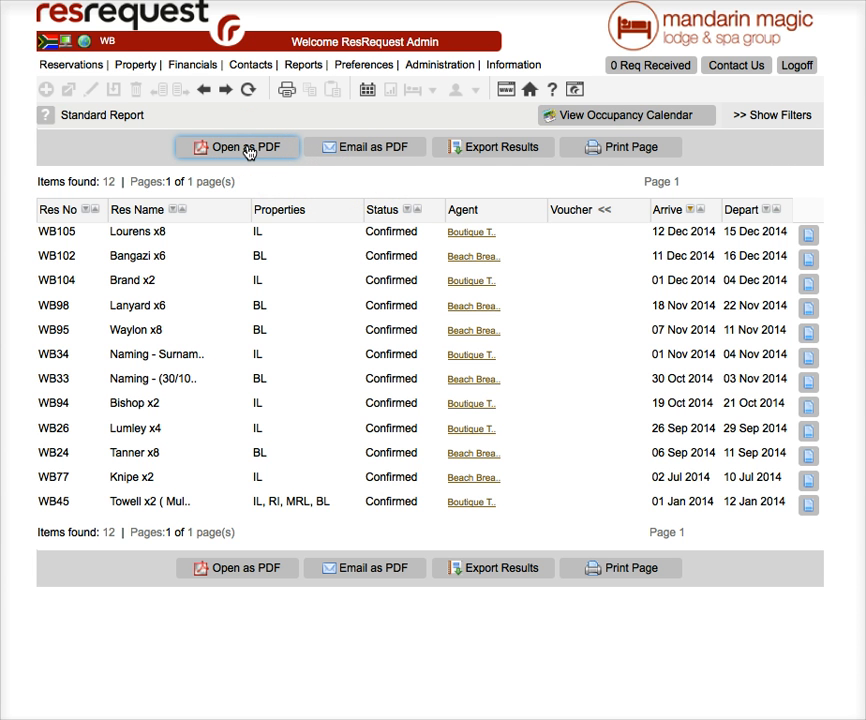
{"action": "left_click", "coordinate": [340, 149]}
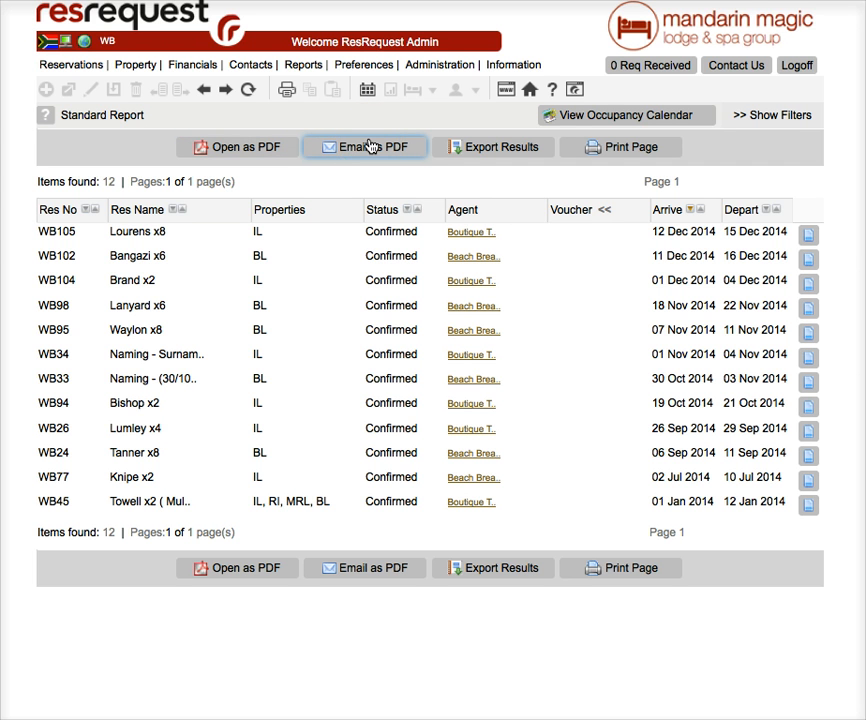
{"action": "left_click", "coordinate": [476, 149]}
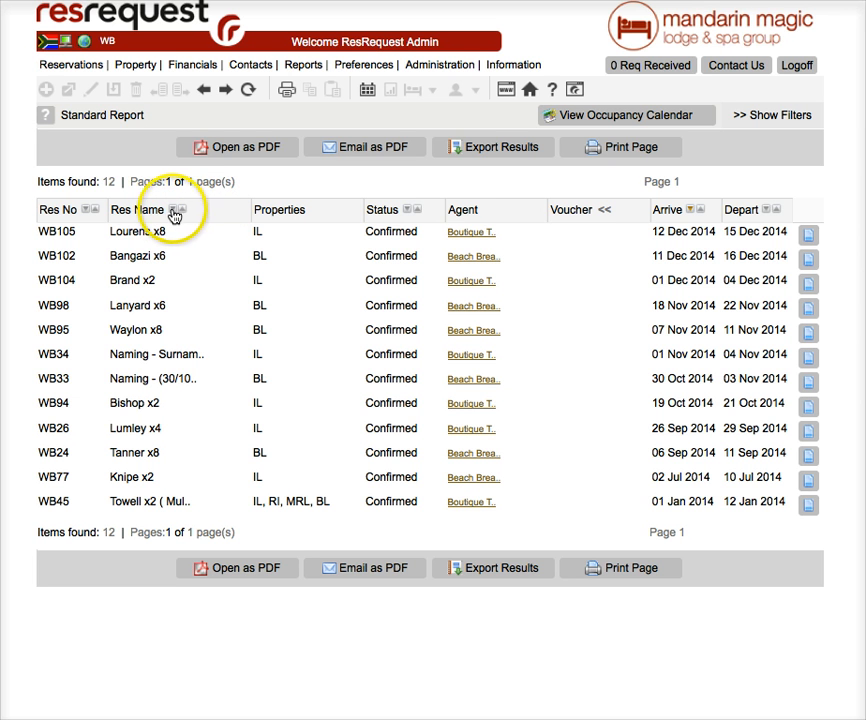
- Sort the report list by reservation name in ascending order, and reverse it to descending order
{"action": "left_click", "coordinate": [175, 211]}
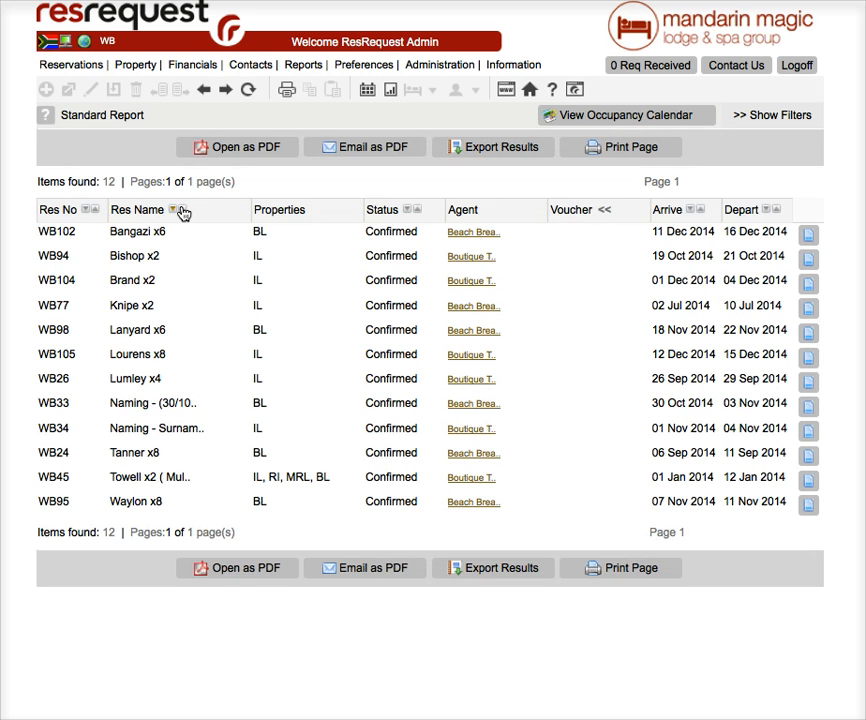
{"action": "left_click", "coordinate": [183, 211]}
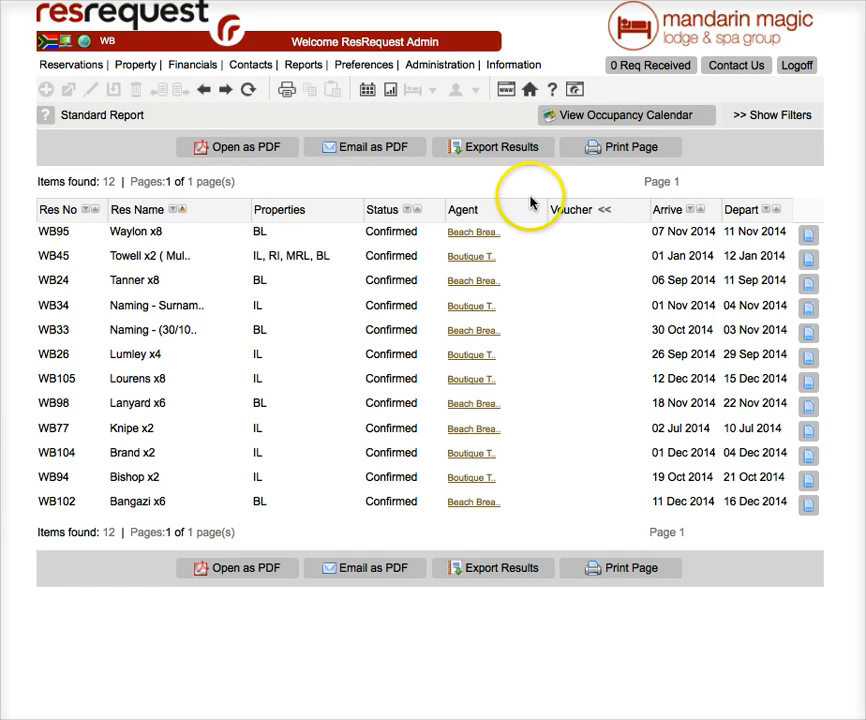
- Hide the Voucher column from the report list and restore all columns
{"action": "left_click", "coordinate": [603, 216]}
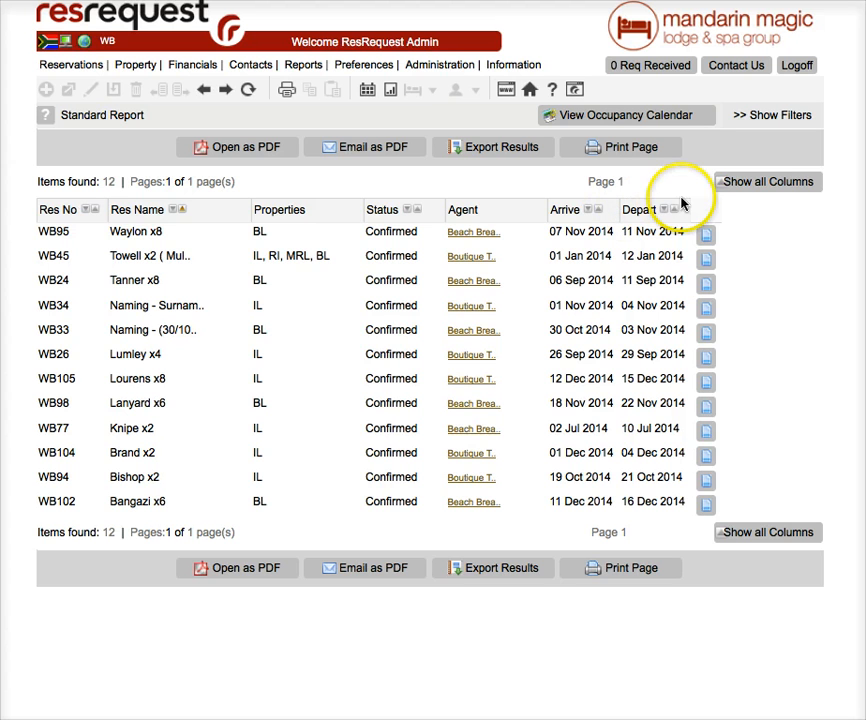
{"action": "left_click", "coordinate": [780, 183]}
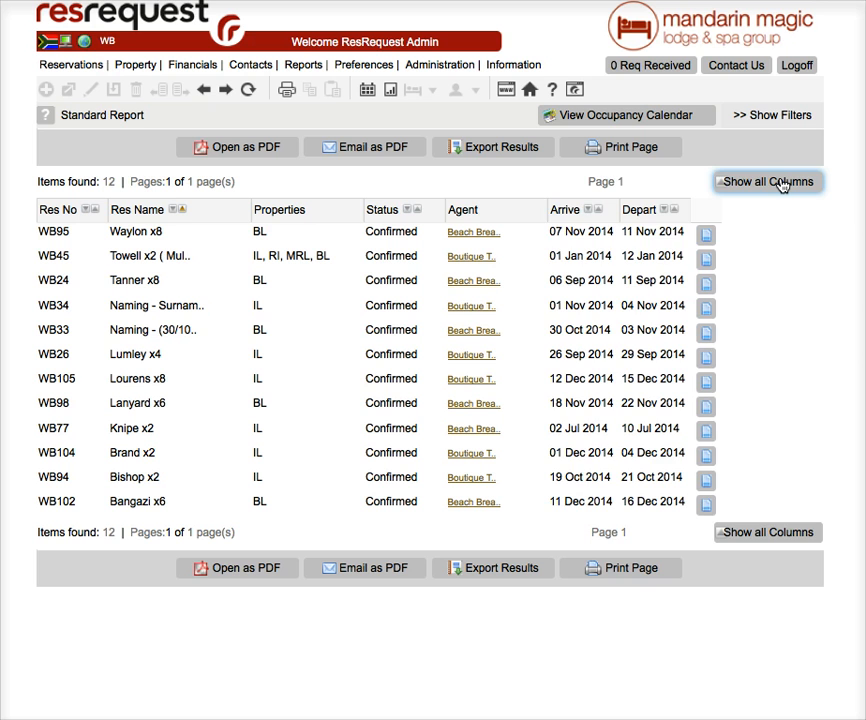
{"action": "left_click", "coordinate": [780, 183]}
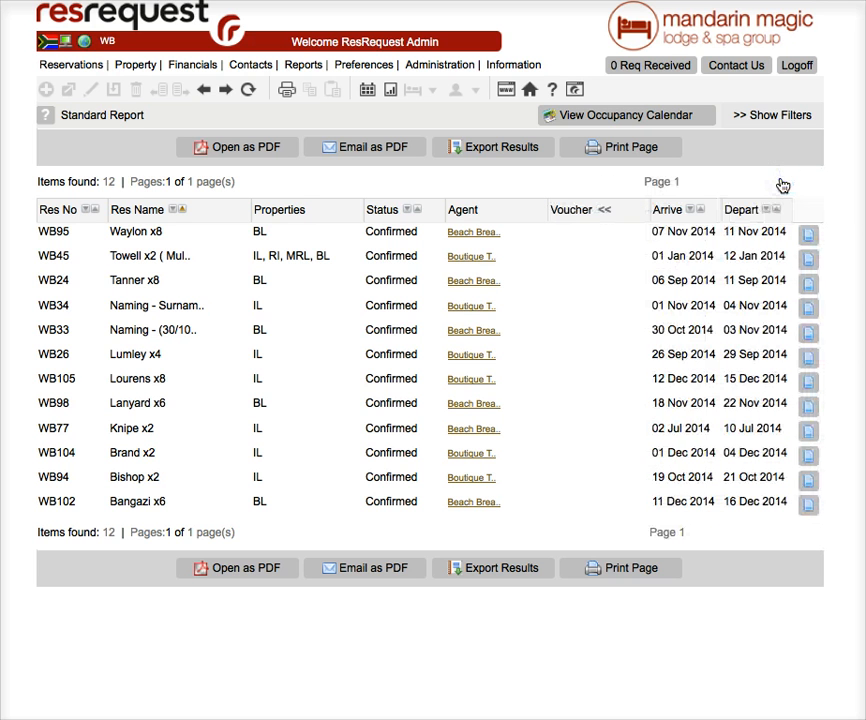
- View the Naming - Surname(Agent)Nov14 reservation and the two records following it, and return to the report list
{"action": "left_click", "coordinate": [414, 474]}
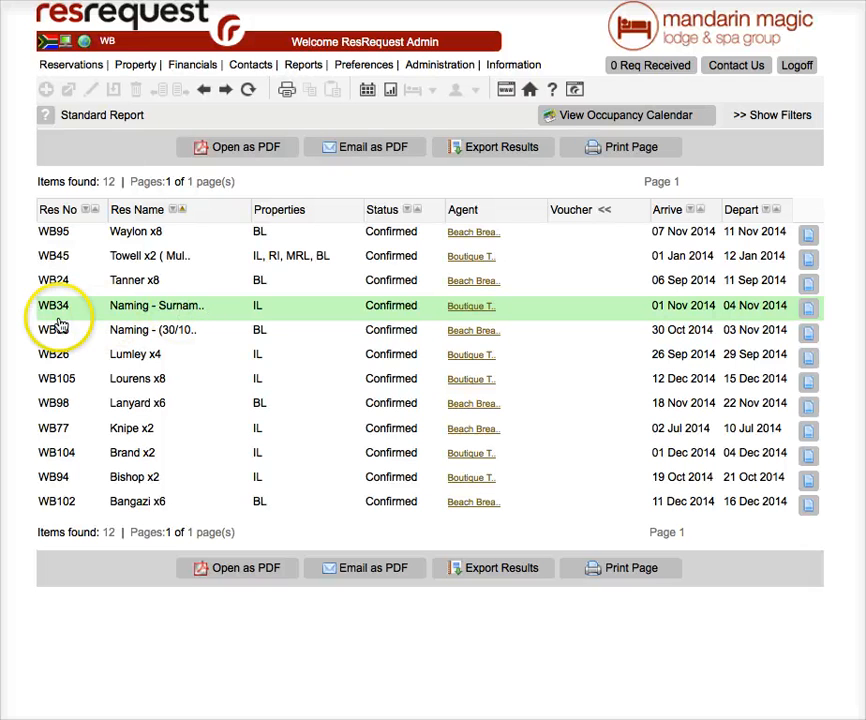
{"action": "left_click", "coordinate": [175, 310]}
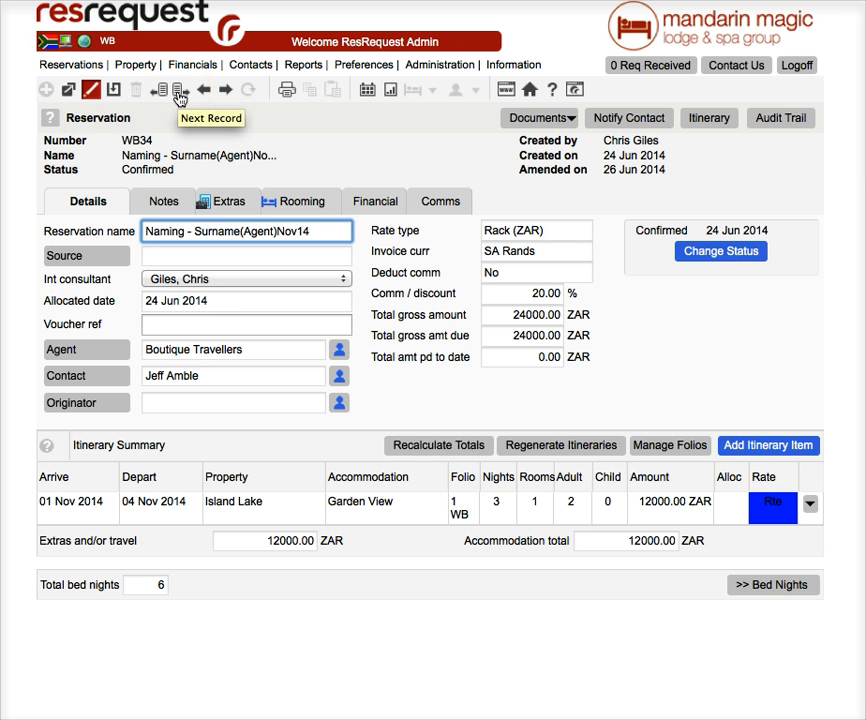
{"action": "left_click", "coordinate": [178, 93]}
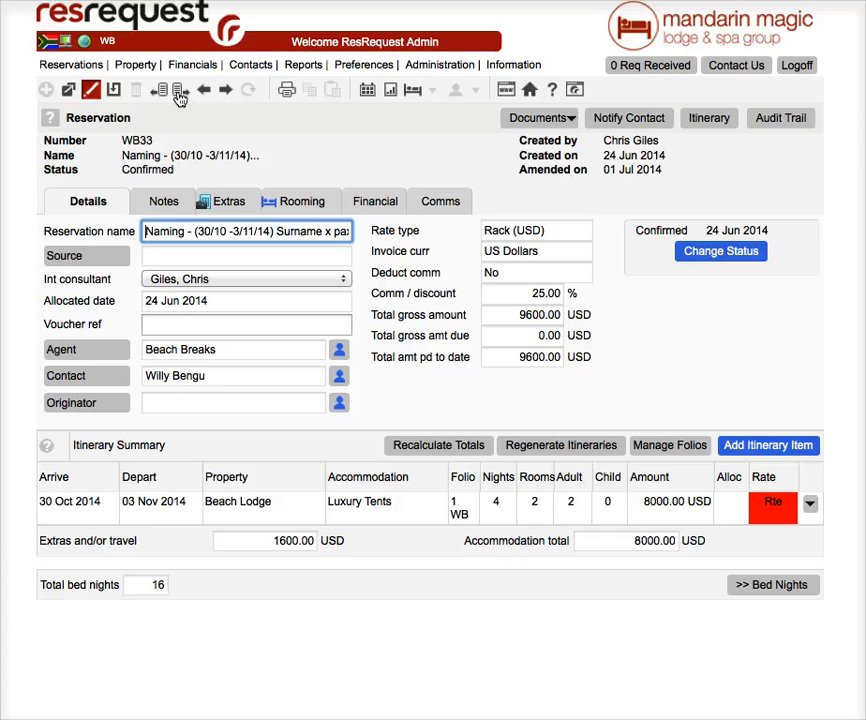
{"action": "left_click", "coordinate": [178, 93]}
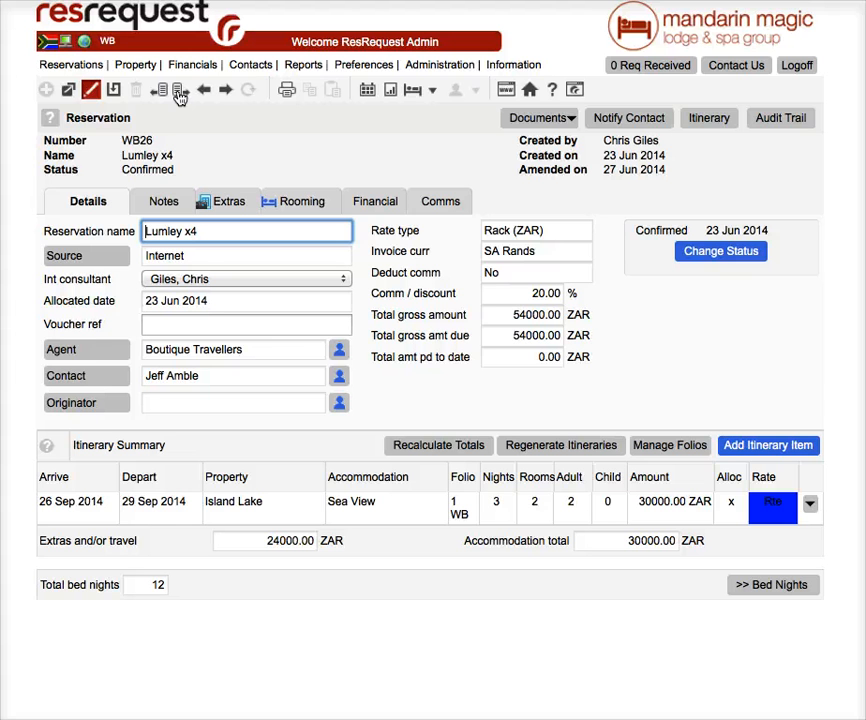
{"action": "left_click", "coordinate": [391, 93]}
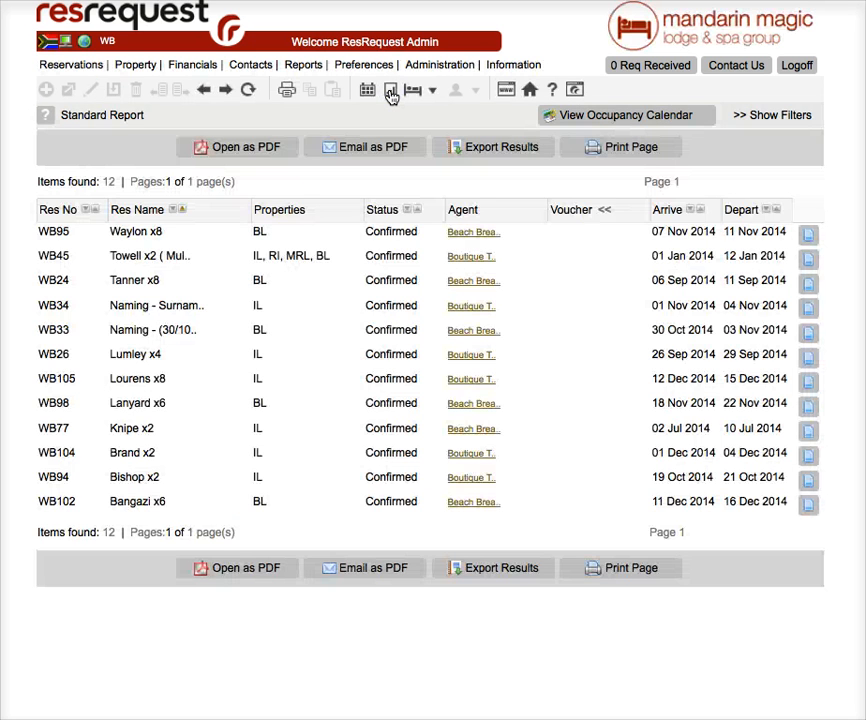
- View the first reservation in the list, advance through the next three records, and return to the report list
{"action": "left_click", "coordinate": [203, 243]}
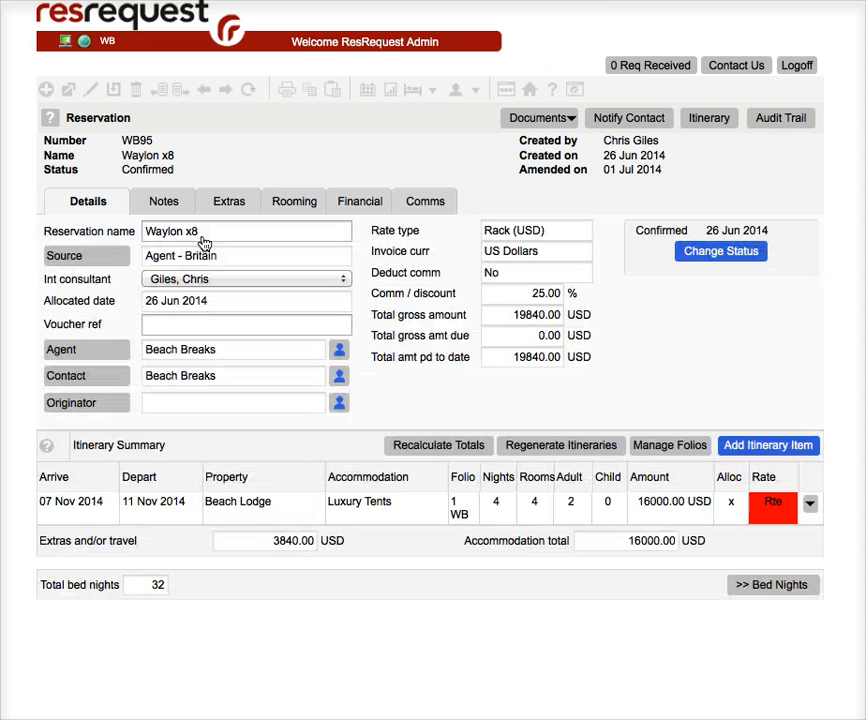
{"action": "left_click", "coordinate": [180, 93]}
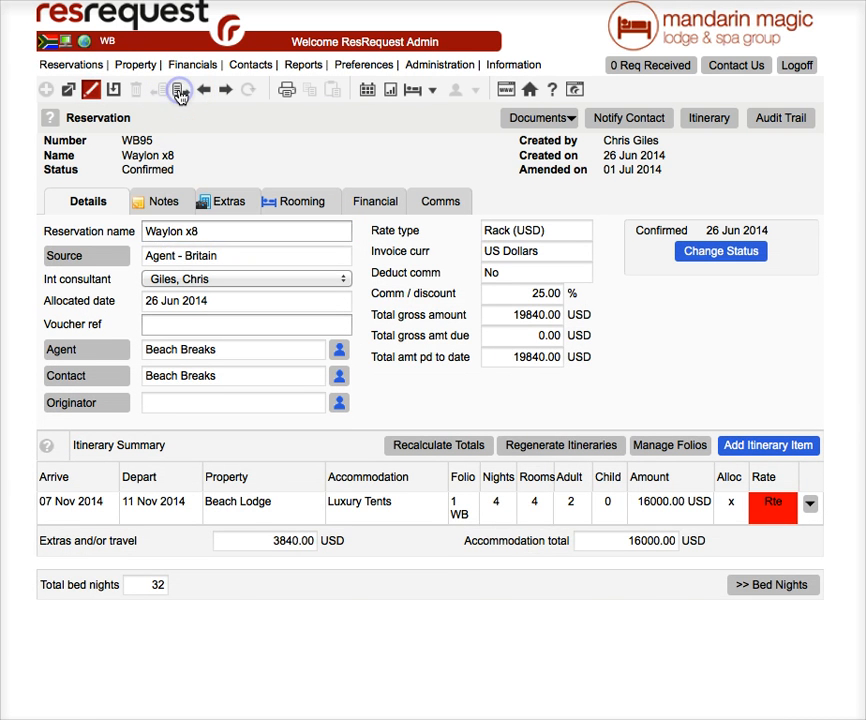
{"action": "left_click", "coordinate": [180, 93]}
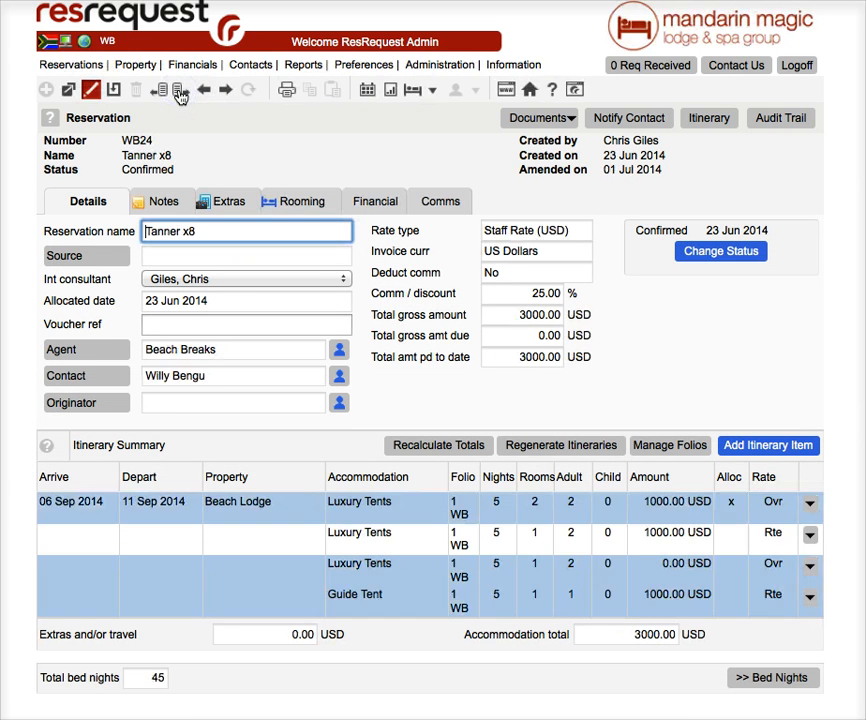
{"action": "left_click", "coordinate": [180, 93]}
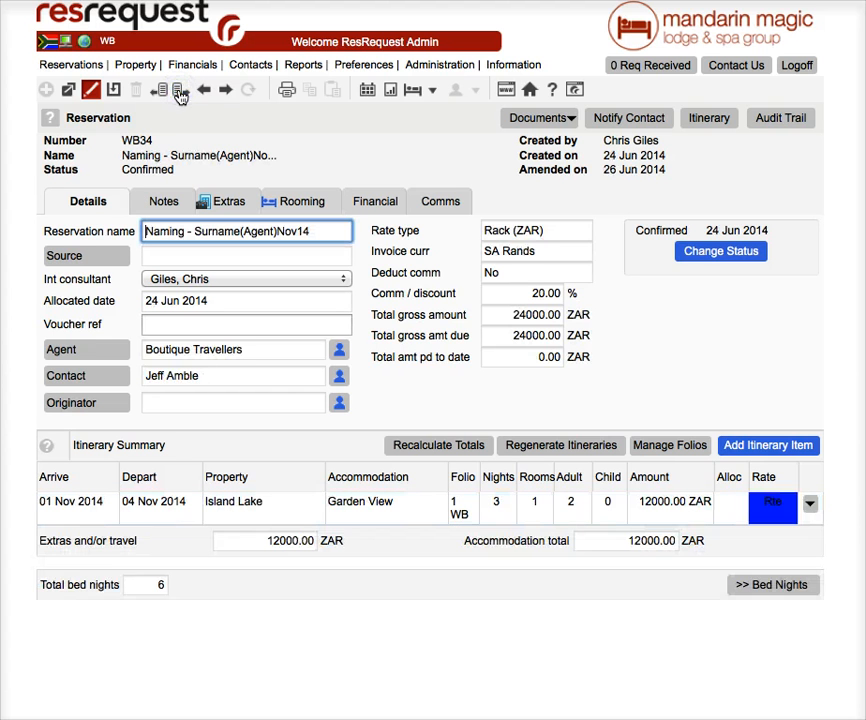
{"action": "left_click", "coordinate": [392, 92]}
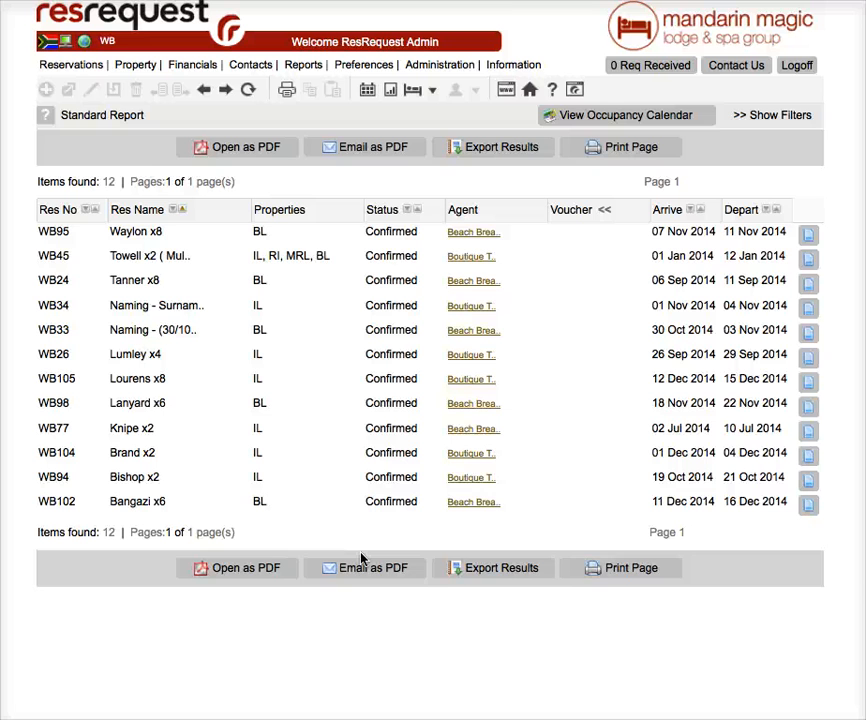
{"action": "left_click", "coordinate": [402, 586]}
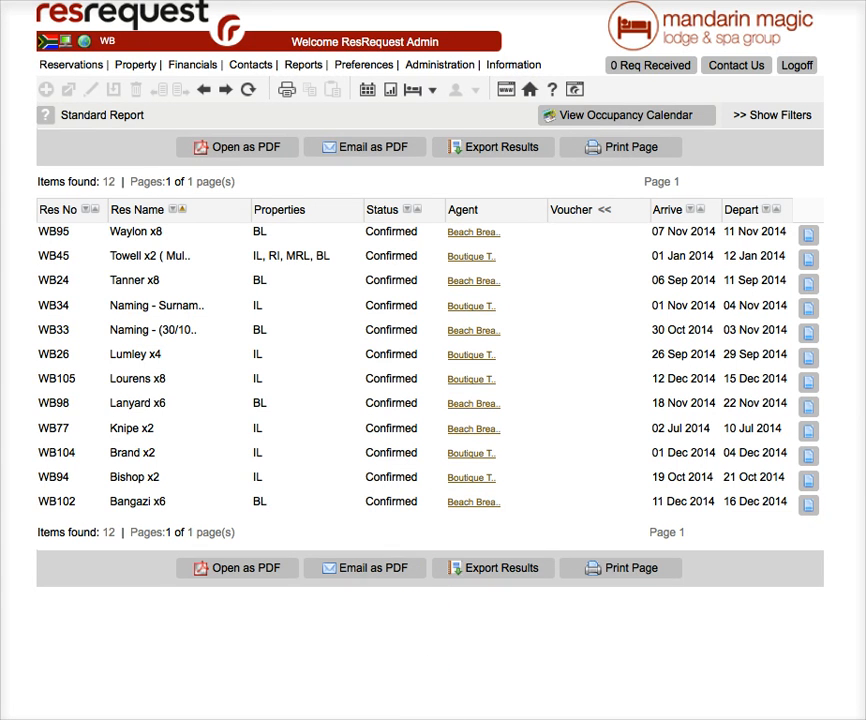